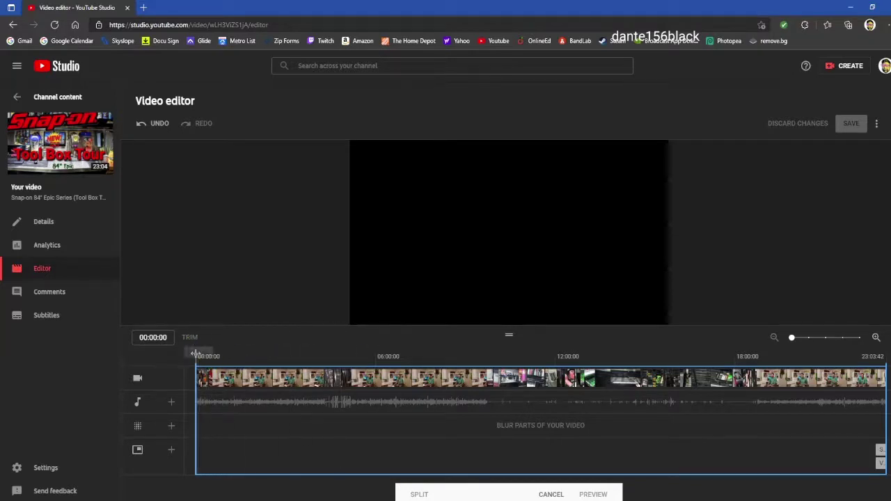
# - Rewind the toolbox tour to 0:00, play it, then cancel trimming with no cuts and reset the playhead
pyautogui.click(241, 348)
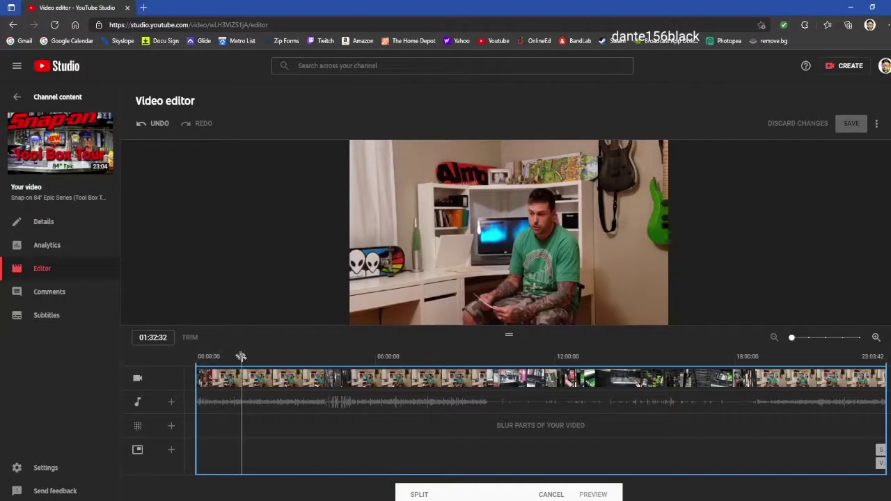
pyautogui.moveTo(241, 356); pyautogui.dragTo(179, 354)
pyautogui.click(396, 286)
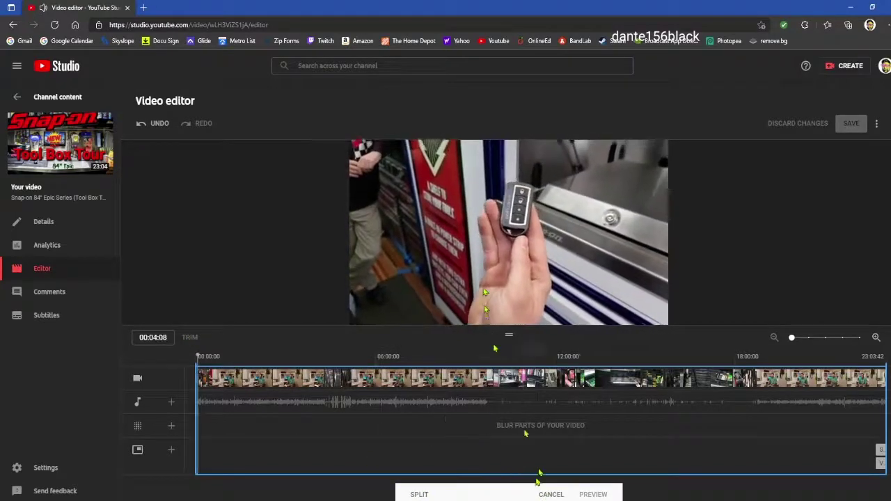
pyautogui.moveTo(381, 314)
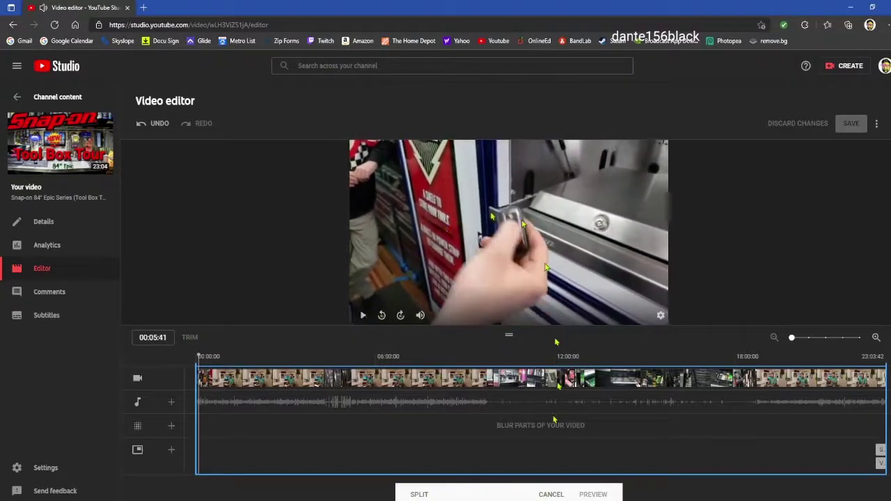
pyautogui.click(550, 495)
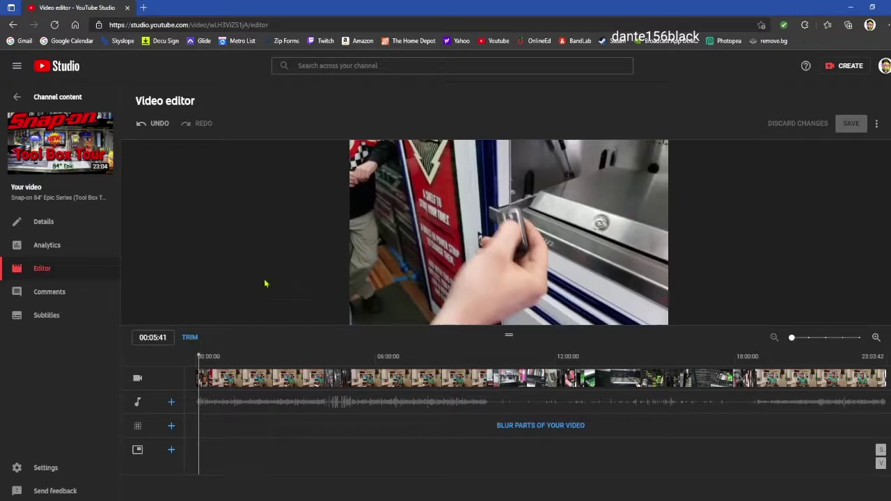
pyautogui.click(195, 357)
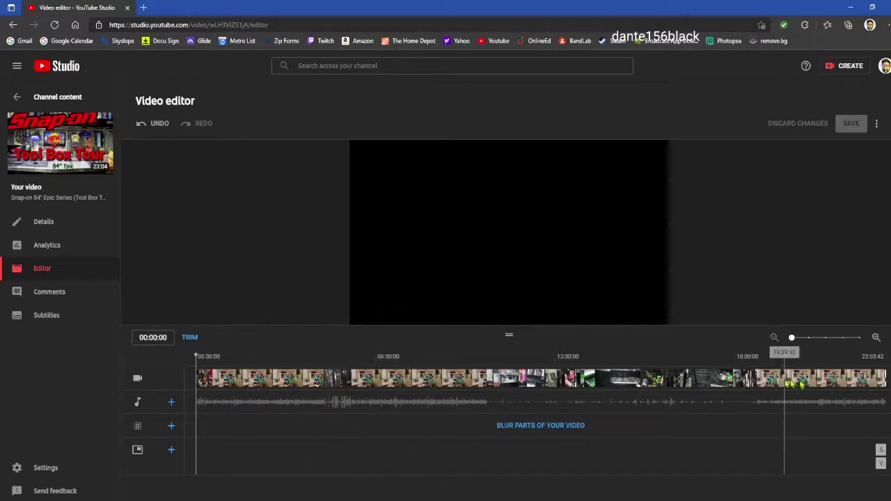
# - Reopen trimming and play the footage around the 34-minute mark, then pause
pyautogui.click(190, 338)
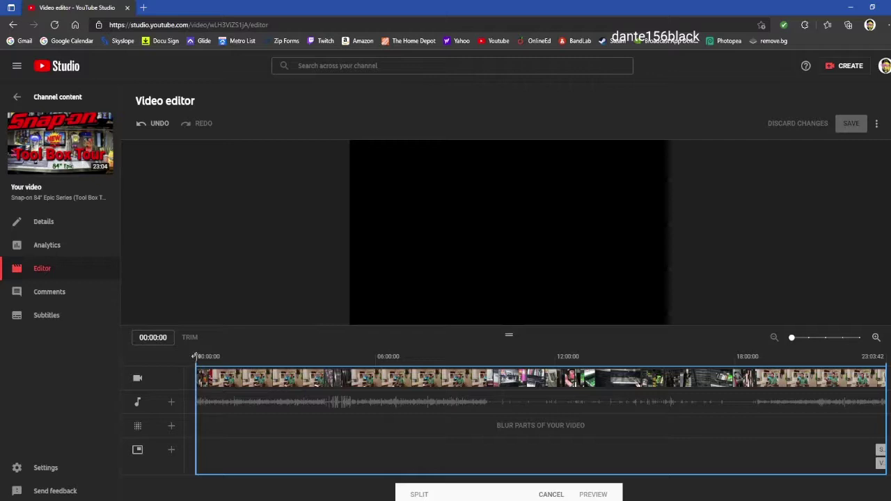
pyautogui.moveTo(195, 356)
pyautogui.mouseDown()
pyautogui.moveTo(229, 358)
pyautogui.moveTo(212, 358)
pyautogui.mouseUp()
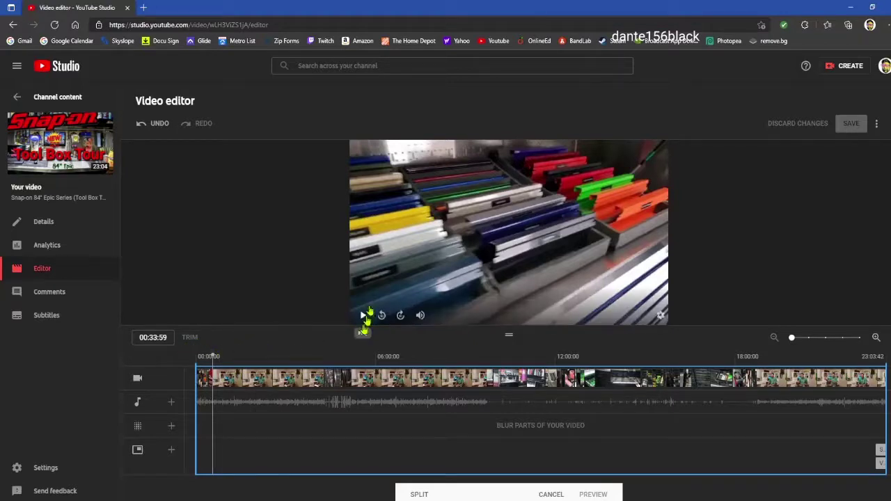
pyautogui.click(363, 317)
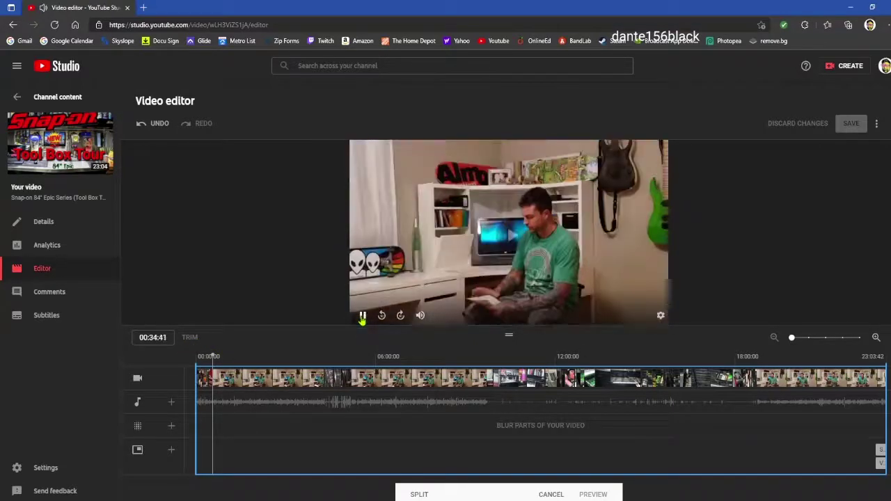
pyautogui.click(167, 338)
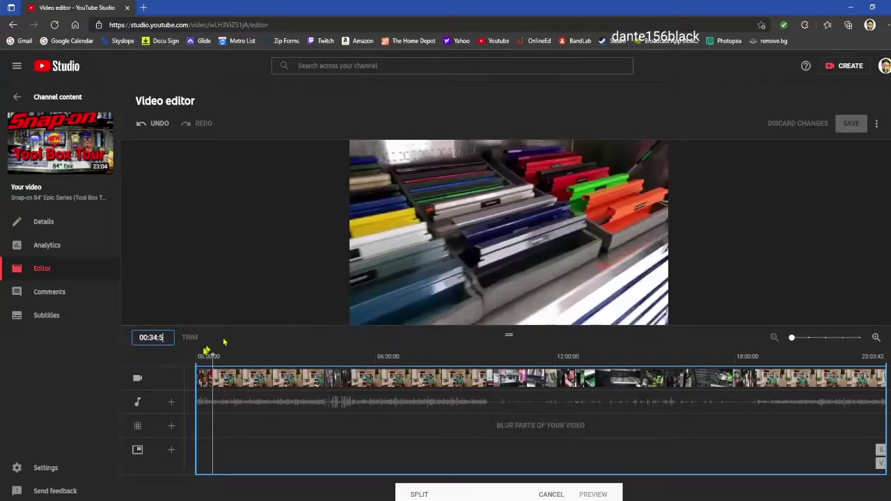
# - Set the playhead timecode to 00:34:38
pyautogui.write('0')
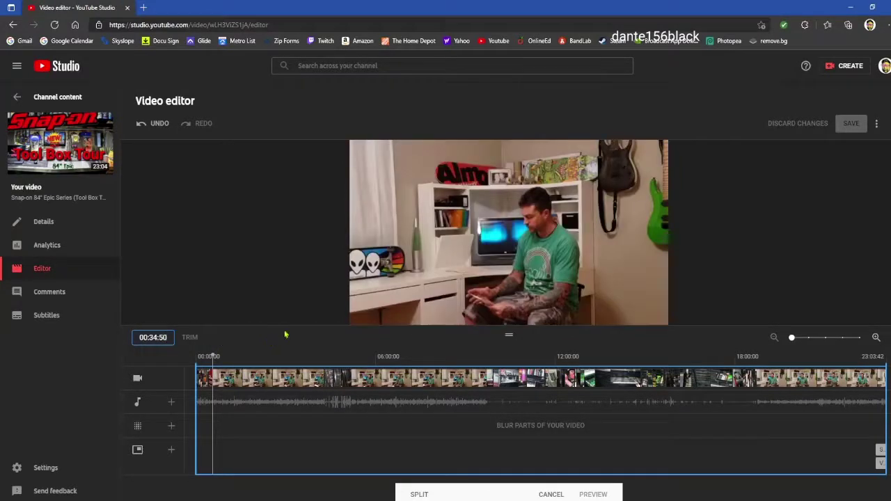
pyautogui.press('BackSpace')
pyautogui.press('BackSpace')
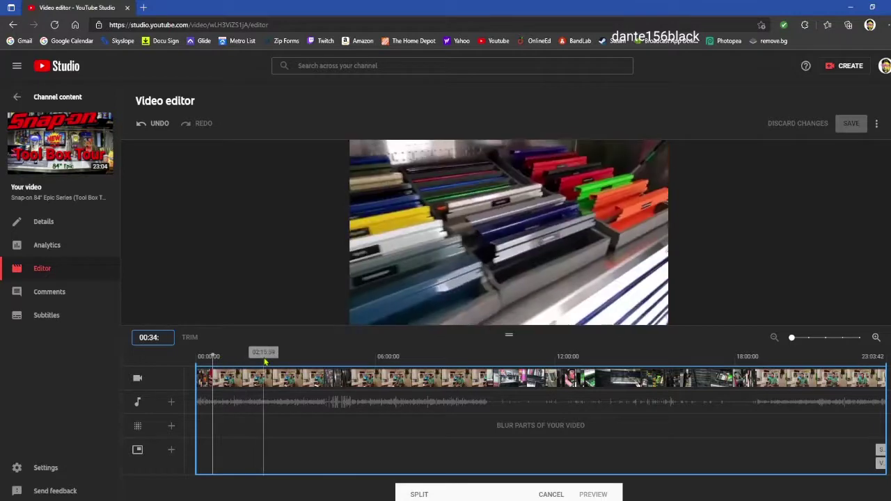
pyautogui.write(':49')
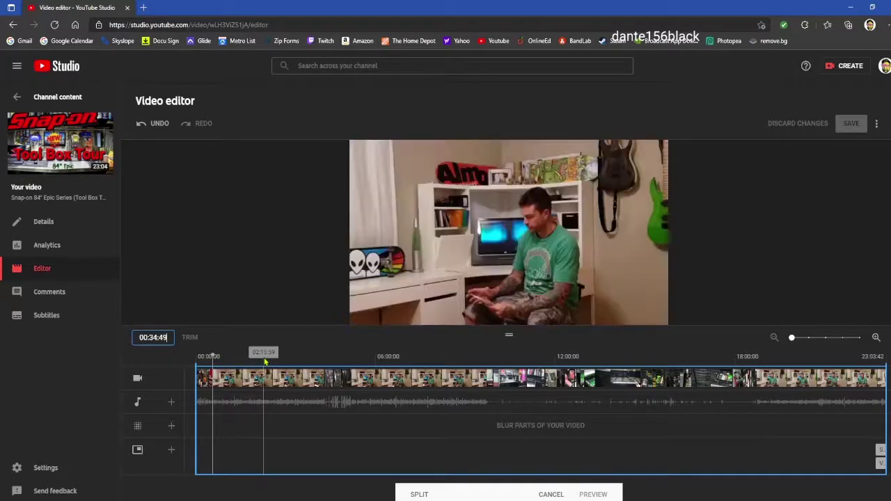
pyautogui.press('BackSpace')
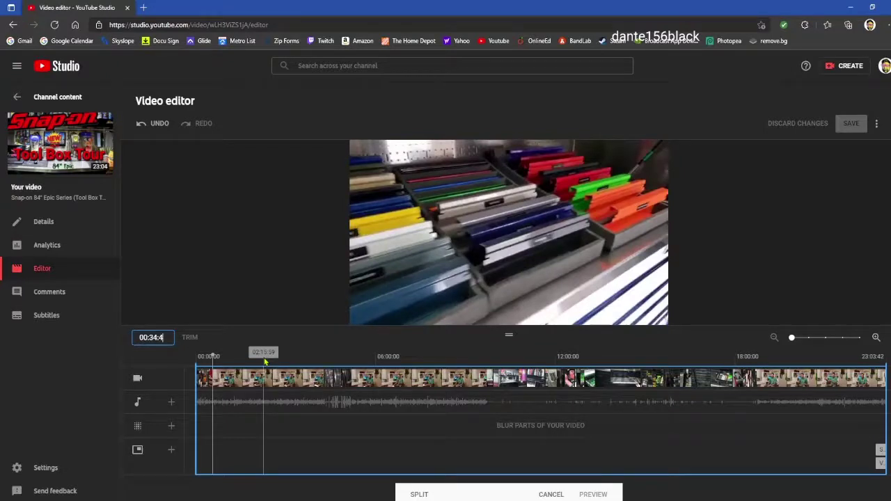
pyautogui.write('5')
pyautogui.press('BackSpace')
pyautogui.write('0')
pyautogui.press('BackSpace')
pyautogui.press('BackSpace')
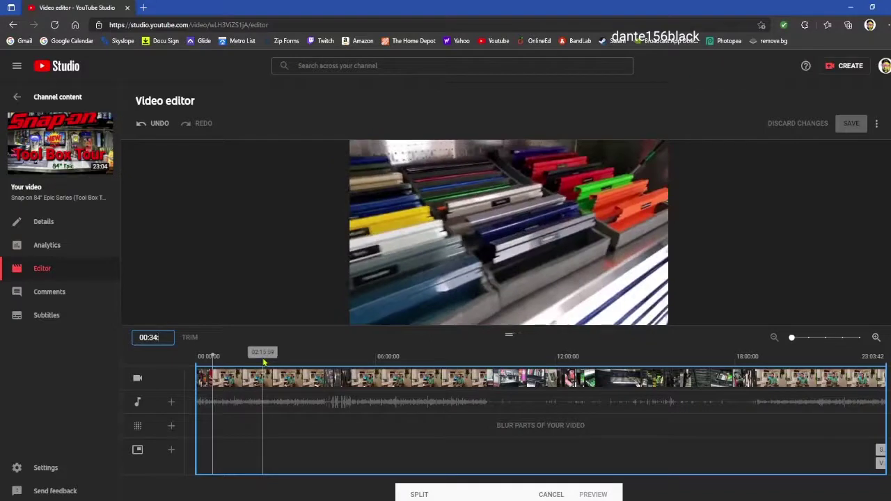
pyautogui.write('38')
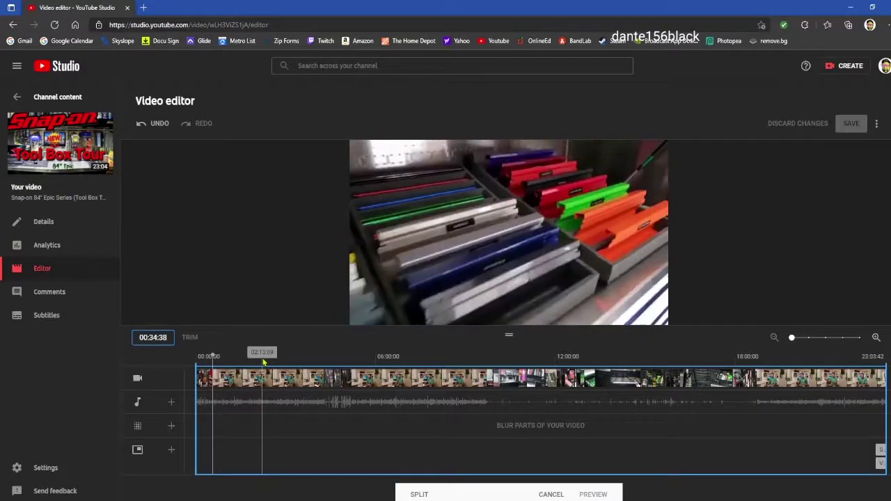
pyautogui.press('BackSpace')
pyautogui.write('9')
pyautogui.press('BackSpace')
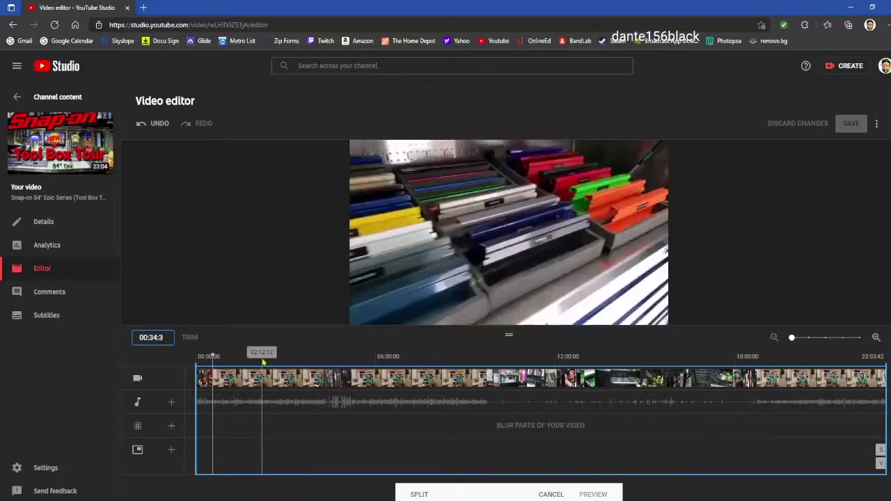
pyautogui.write('8')
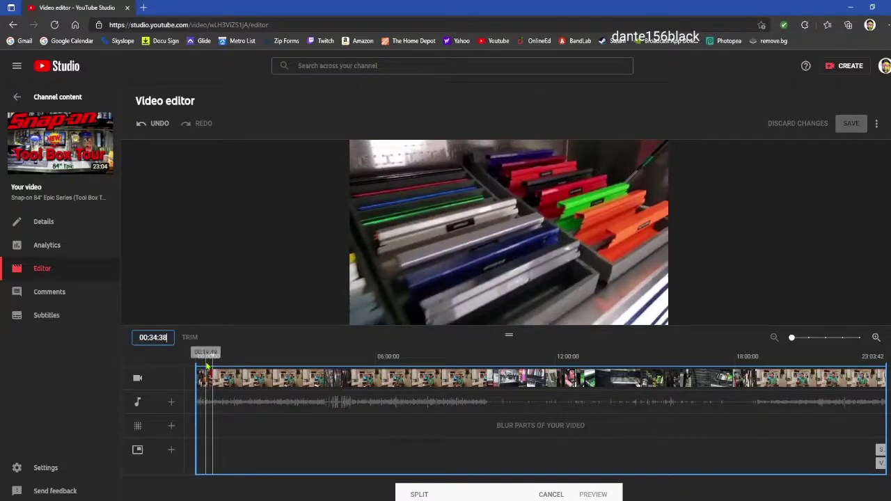
# - Split the video at 00:34:38, then play ahead from about 04:07:08
pyautogui.click(419, 494)
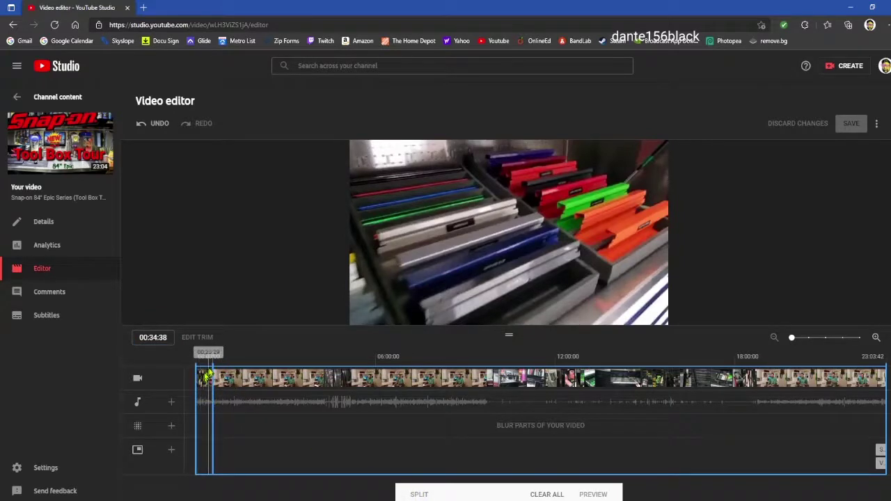
pyautogui.moveTo(212, 355); pyautogui.dragTo(325, 356)
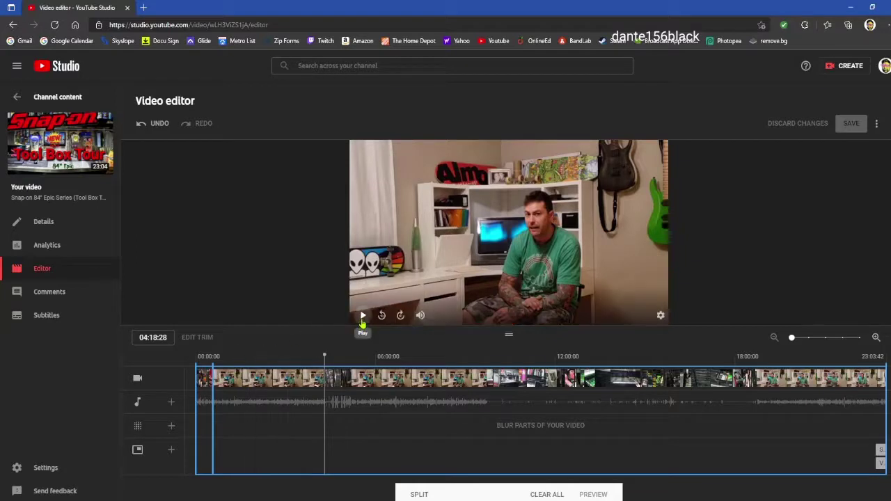
pyautogui.click(362, 318)
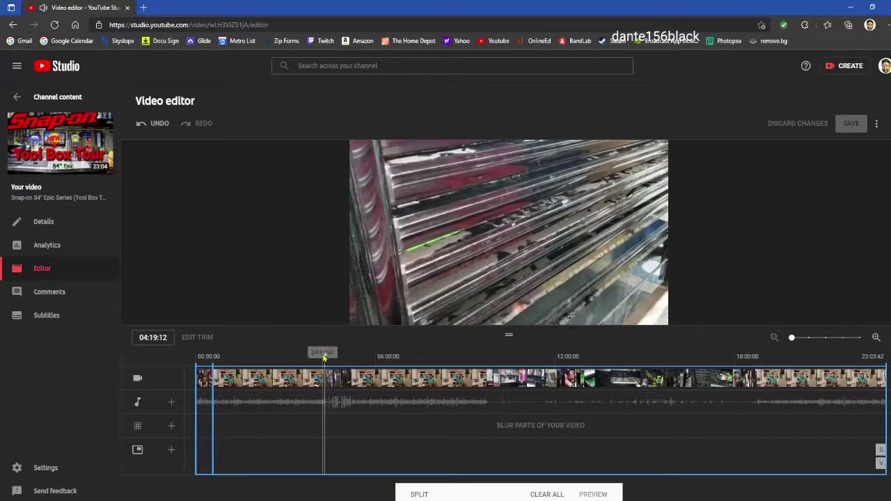
# - Cue the playhead to 10:08:07 where the garage footage starts and split there
pyautogui.click(547, 382)
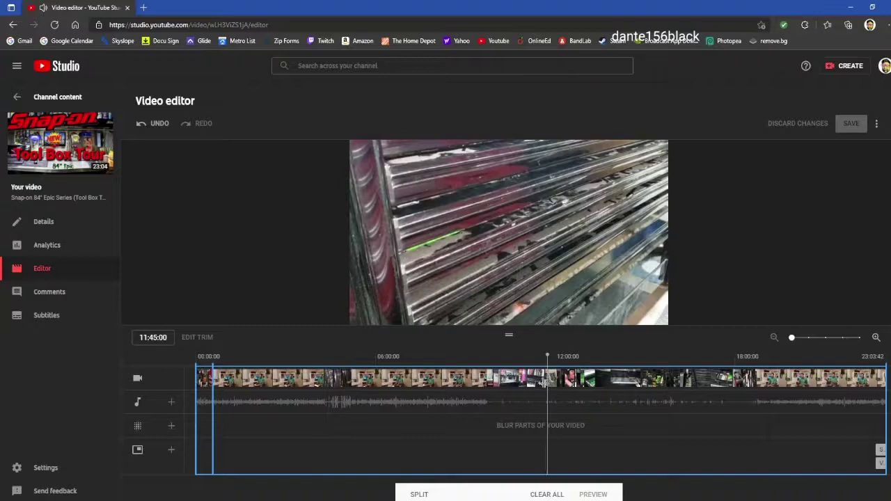
pyautogui.moveTo(548, 382); pyautogui.dragTo(497, 380)
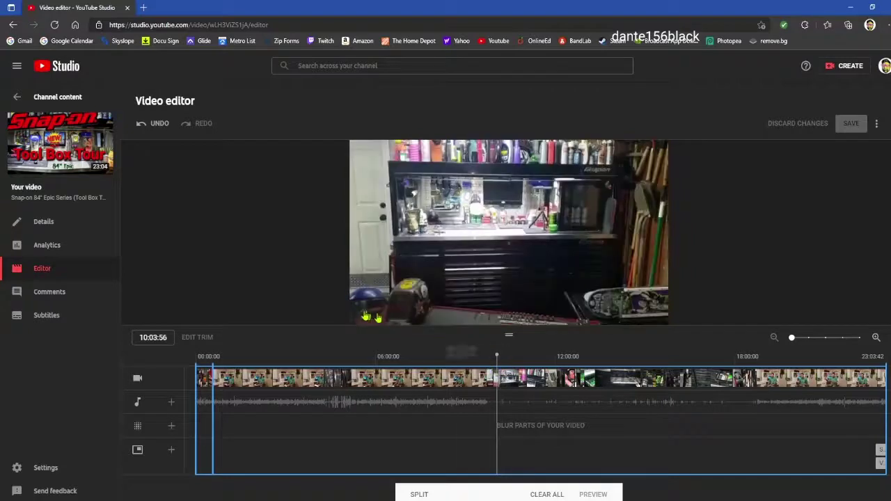
pyautogui.click(362, 317)
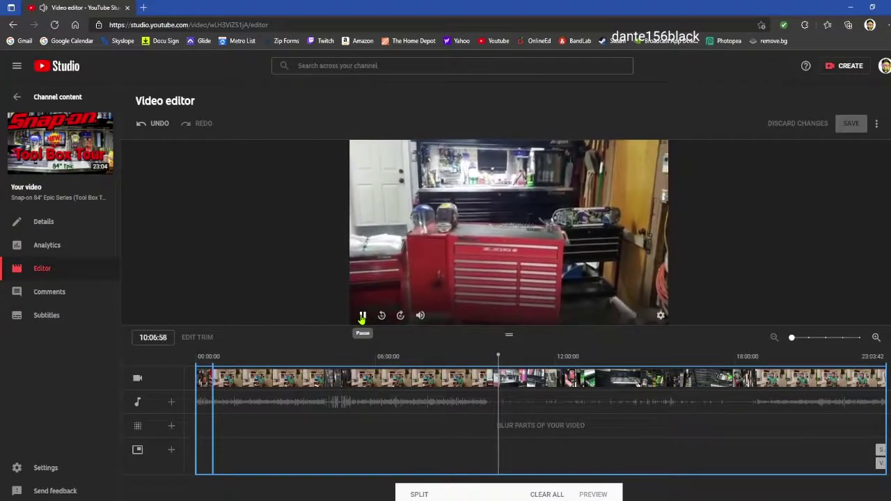
pyautogui.click(362, 317)
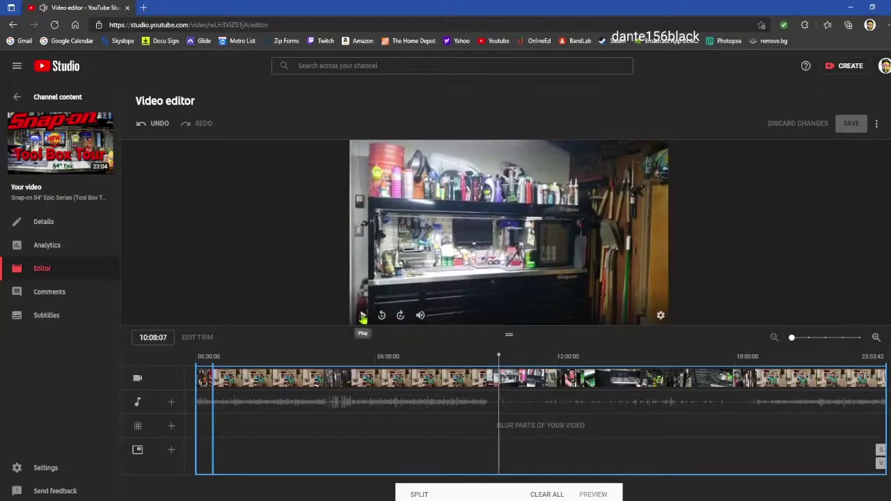
pyautogui.click(420, 495)
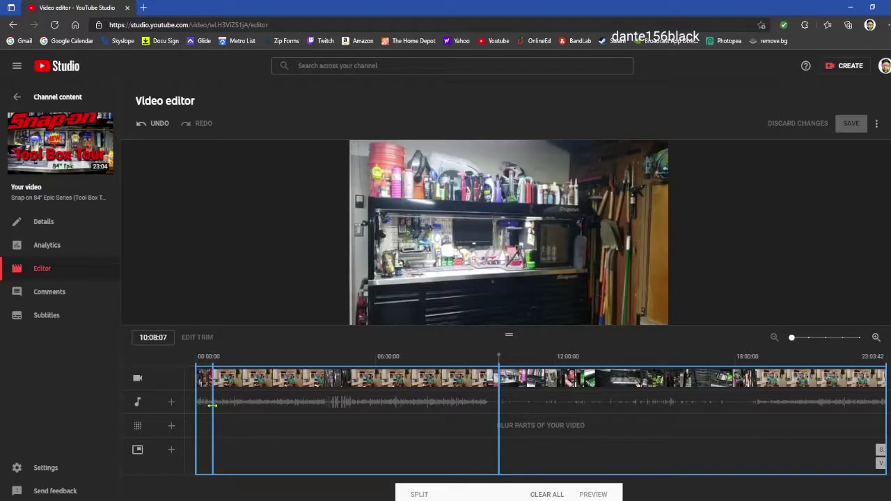
# - Drag the trim handle from the 00:34:38 split to the 10:08:07 split so that stretch is removed
pyautogui.moveTo(212, 404); pyautogui.dragTo(497, 412)
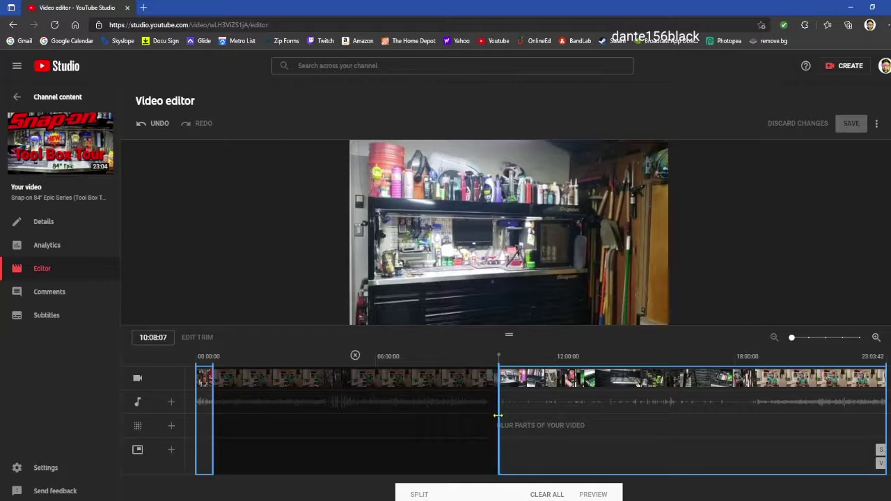
pyautogui.moveTo(499, 415); pyautogui.dragTo(497, 416)
pyautogui.moveTo(498, 416); pyautogui.dragTo(499, 417)
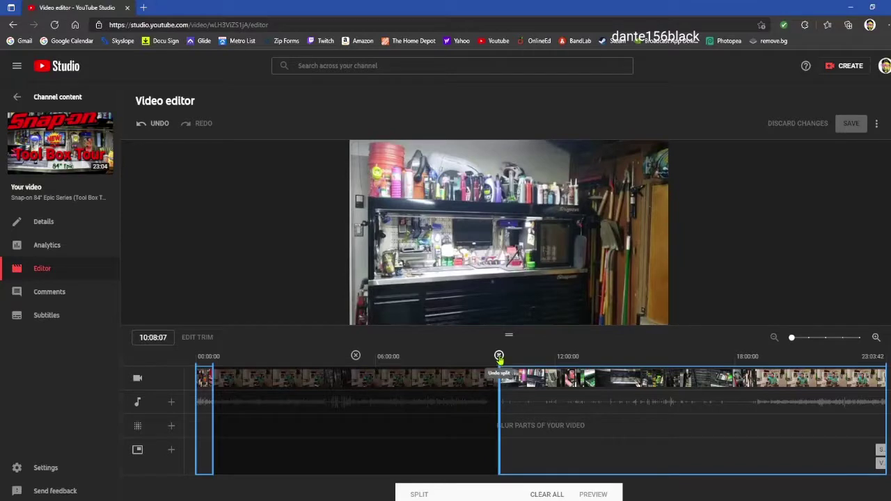
pyautogui.moveTo(499, 380); pyautogui.dragTo(499, 380)
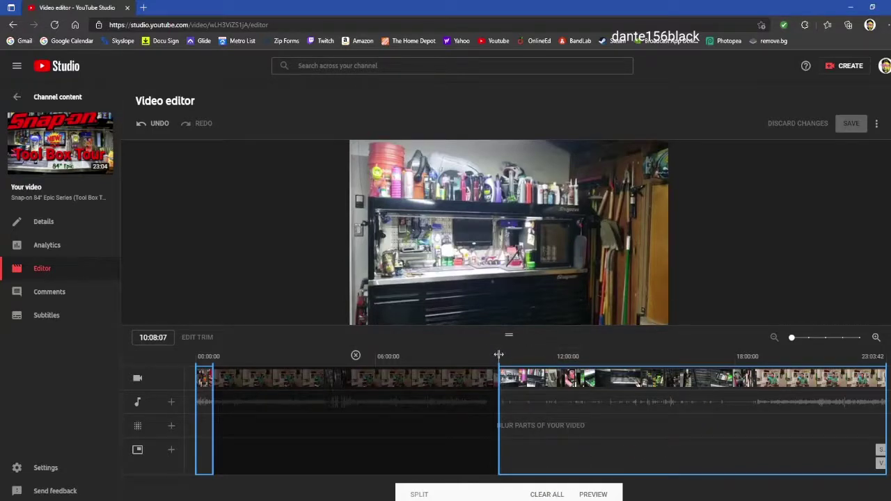
# - Scrub the playhead forward from 10:08 to about 18:43:49
pyautogui.moveTo(499, 355); pyautogui.dragTo(757, 356)
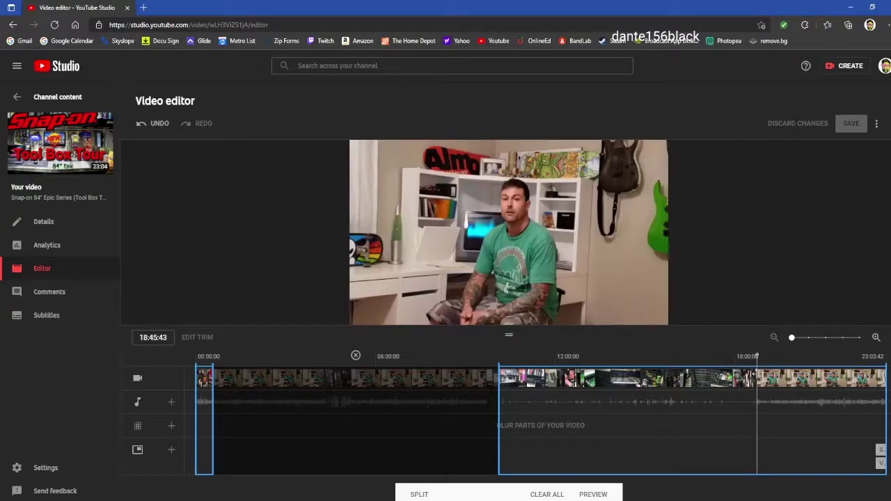
pyautogui.moveTo(757, 356); pyautogui.dragTo(757, 355)
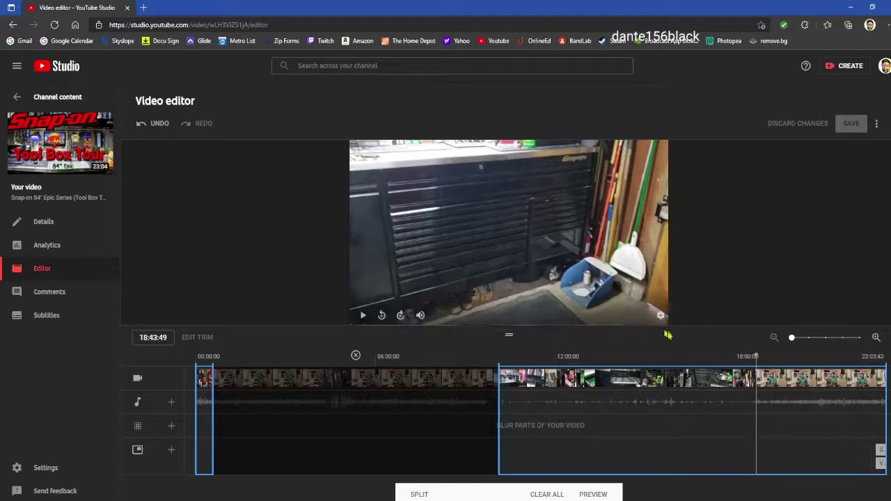
# - Split at about 18:43 and mark everything from there to the 23:03:42 end for removal
pyautogui.click(878, 356)
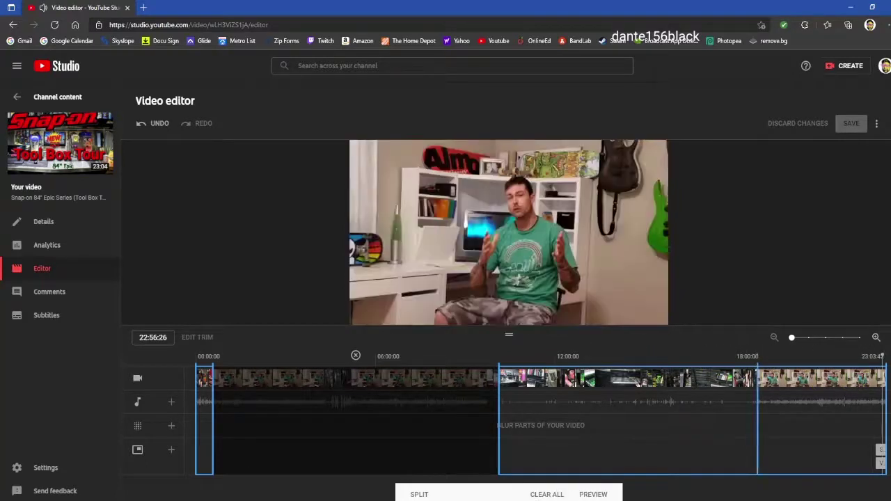
pyautogui.click(422, 495)
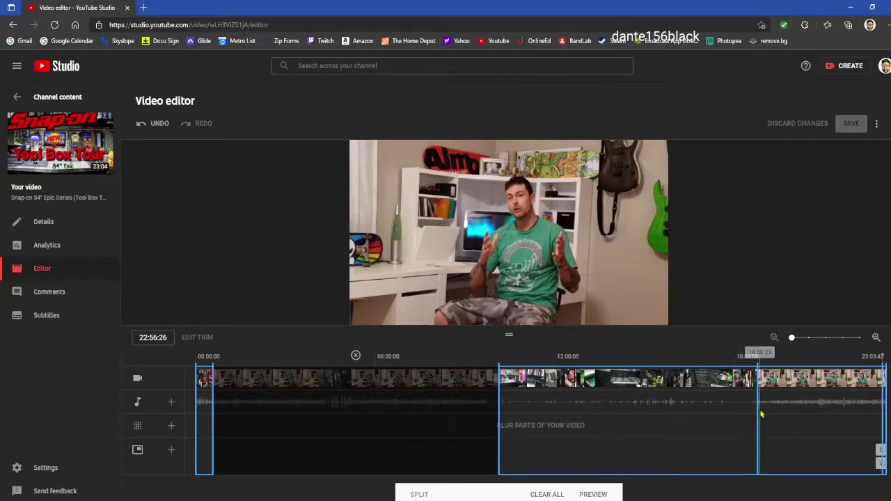
pyautogui.moveTo(757, 411); pyautogui.dragTo(882, 426)
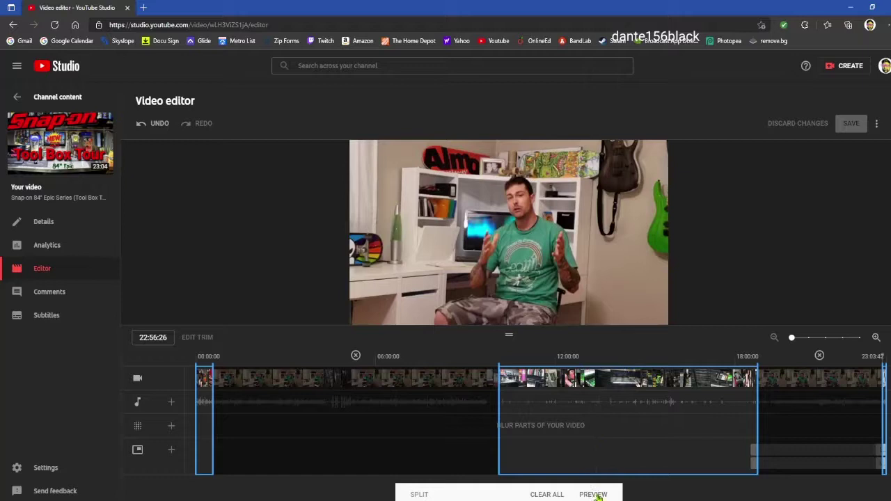
# - Apply both trims with Preview so the Save button becomes active
pyautogui.click(593, 495)
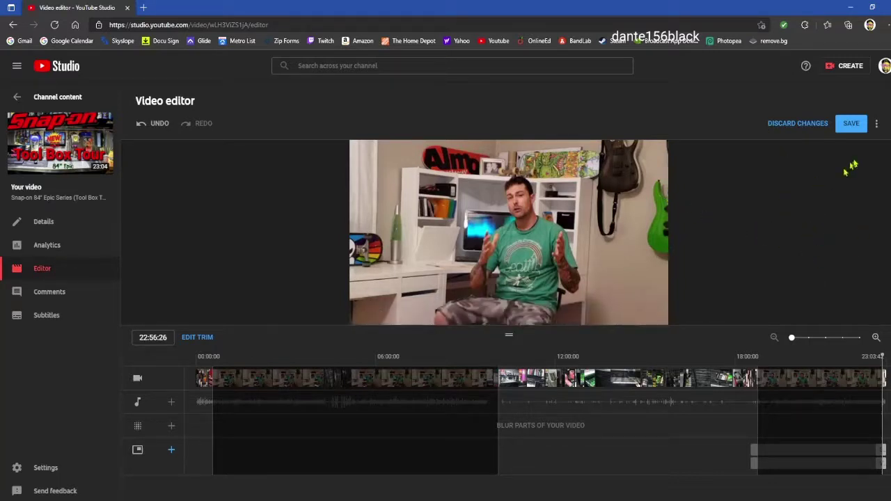
# - Save the trimmed video and confirm in the 'Save changes?' dialog
pyautogui.click(850, 125)
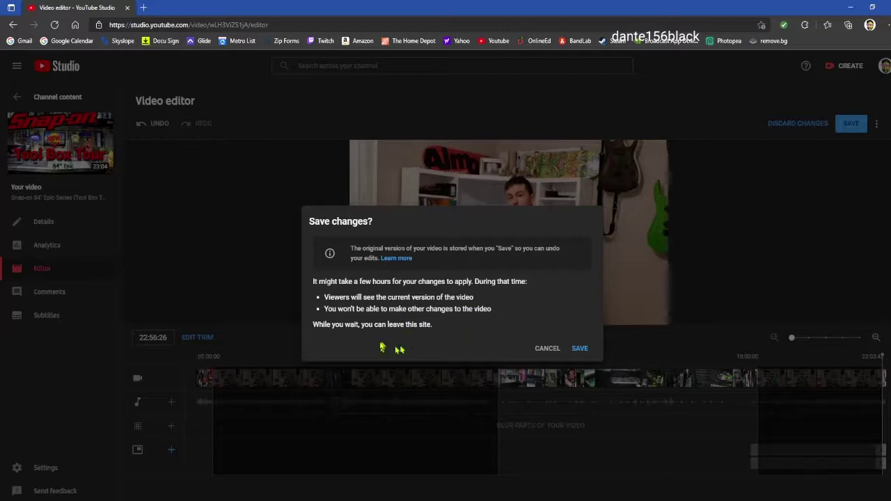
pyautogui.click(579, 349)
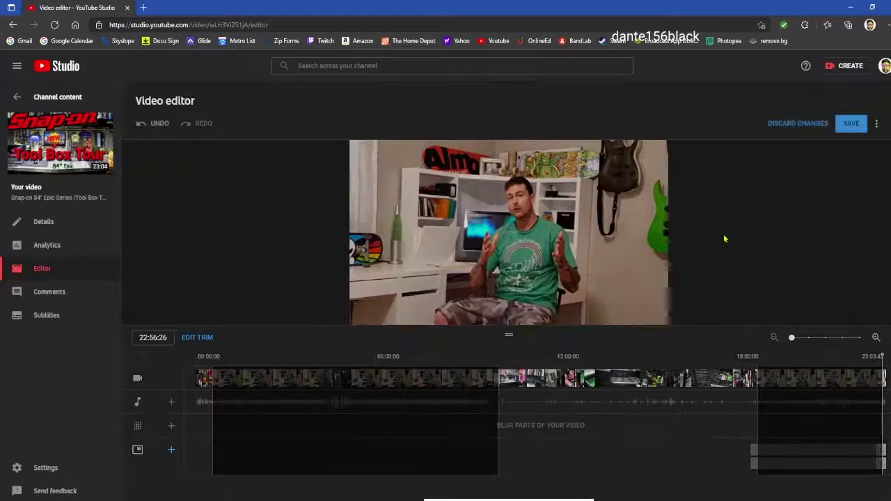